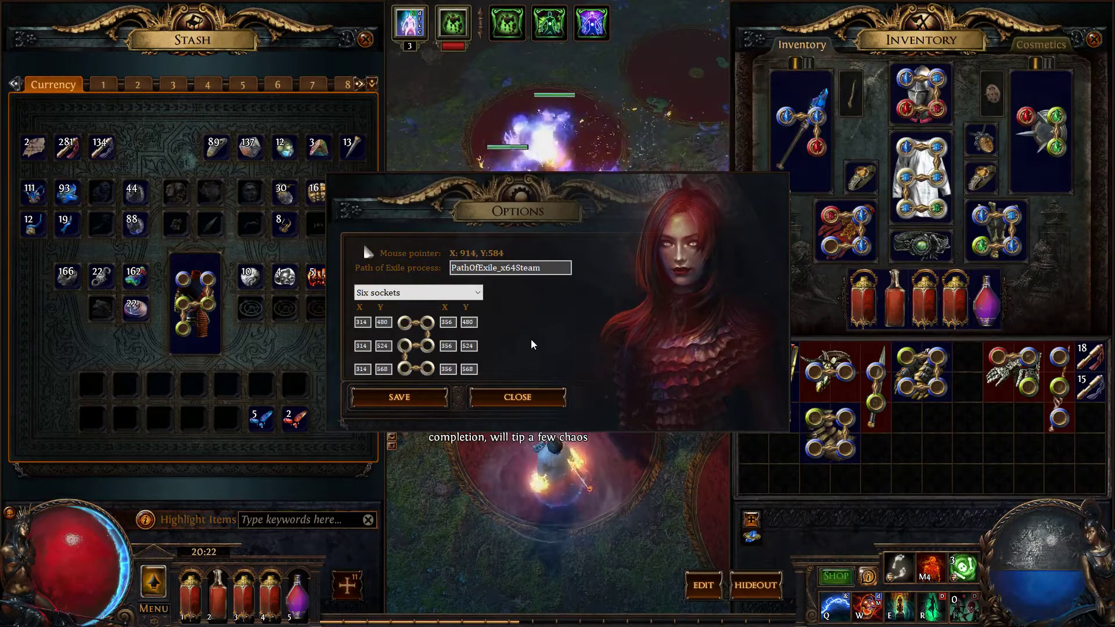
- View the One socket, Two sockets (Horizontal/Vertical) and Three sockets (L) layouts, ending on Five sockets
click(476, 292)
click(470, 306)
click(475, 292)
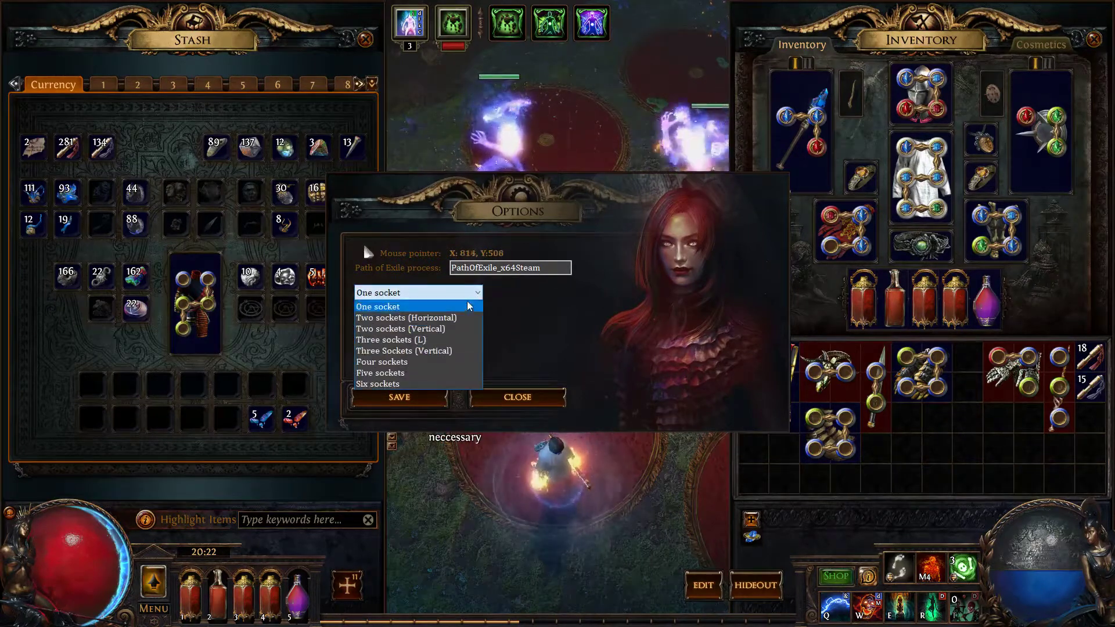
click(459, 316)
click(473, 295)
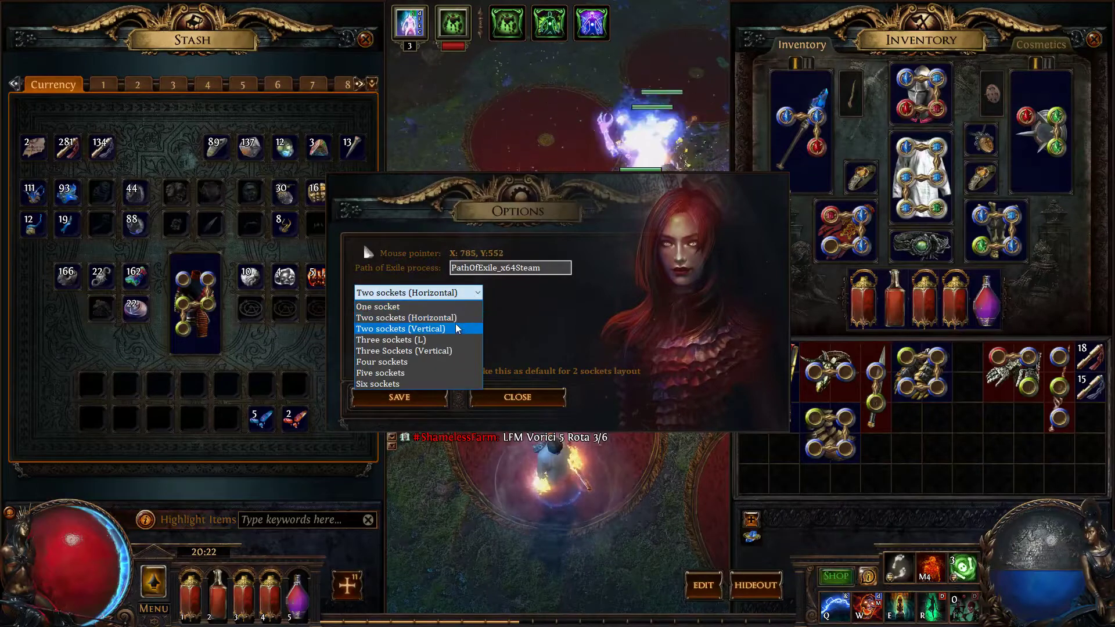
click(459, 316)
click(465, 296)
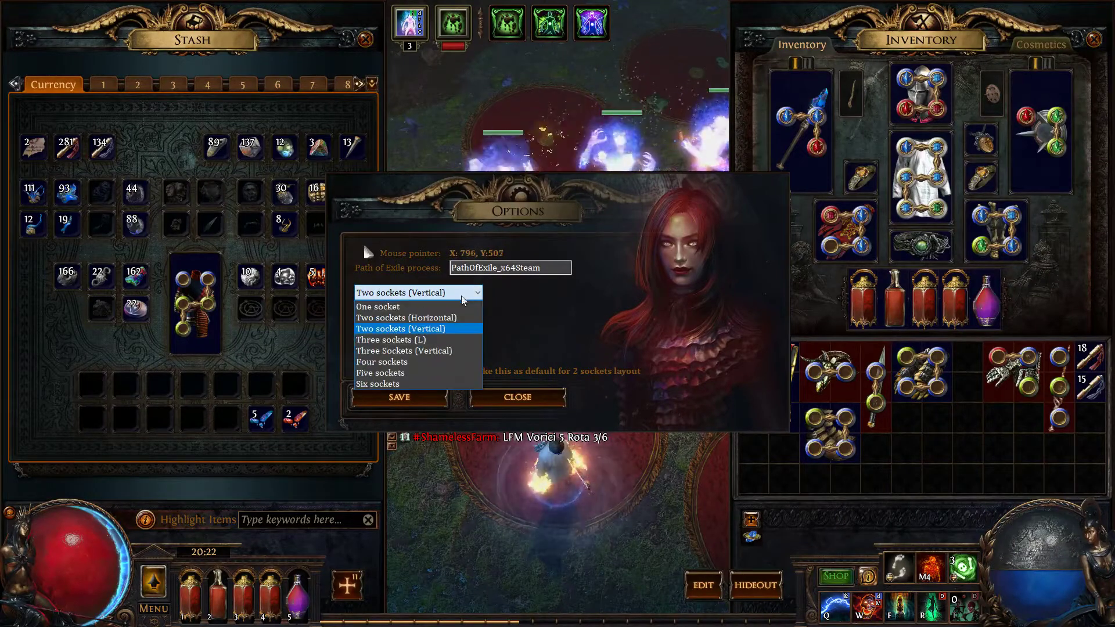
click(430, 336)
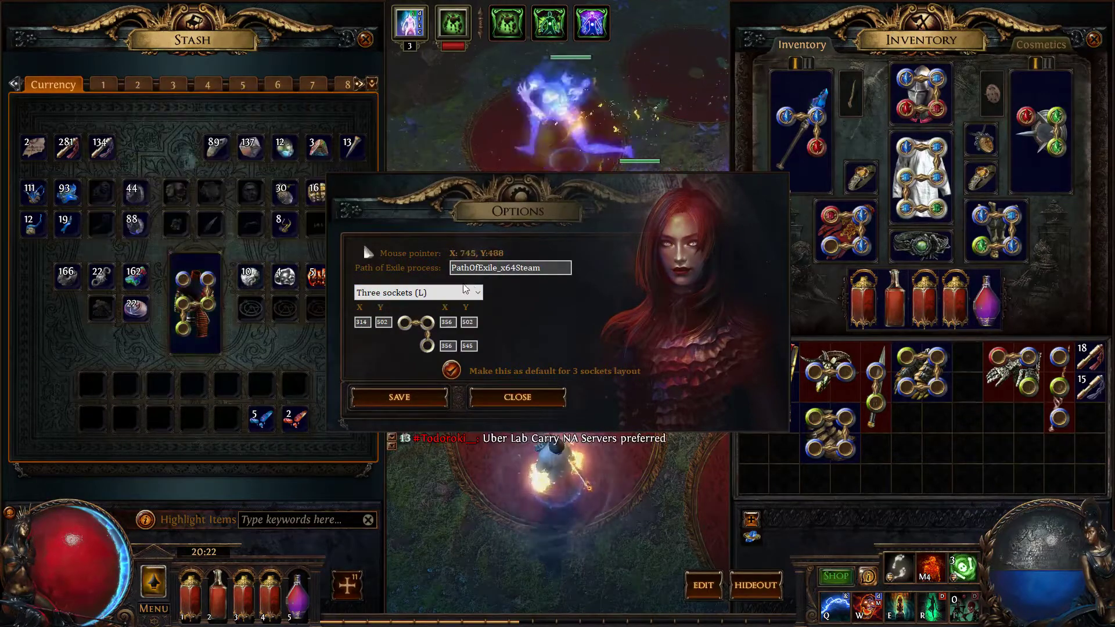
click(418, 293)
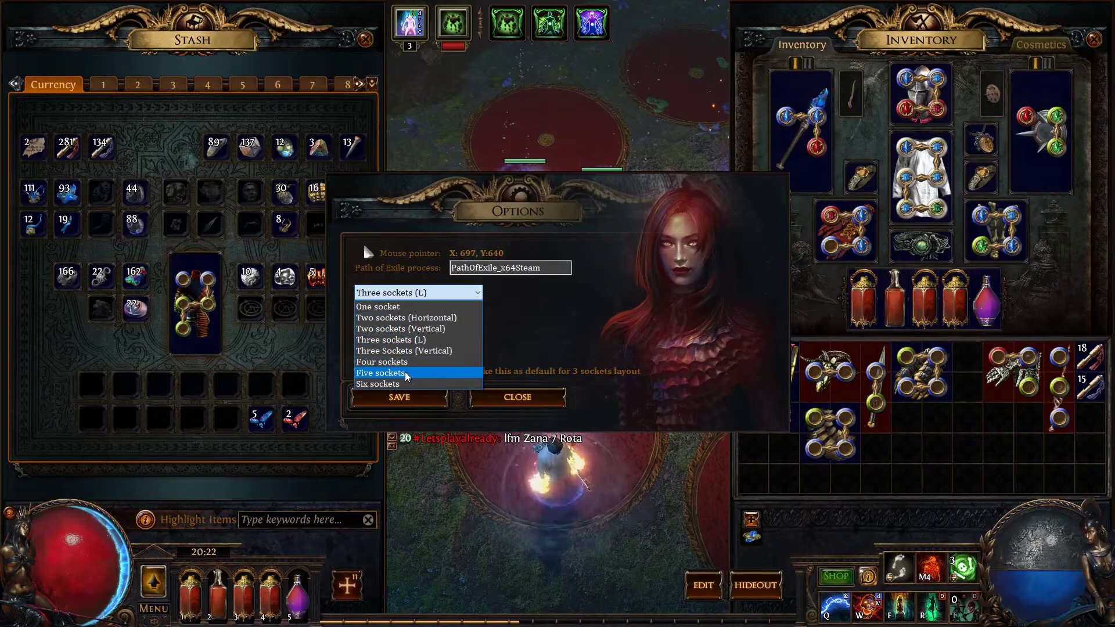
click(412, 373)
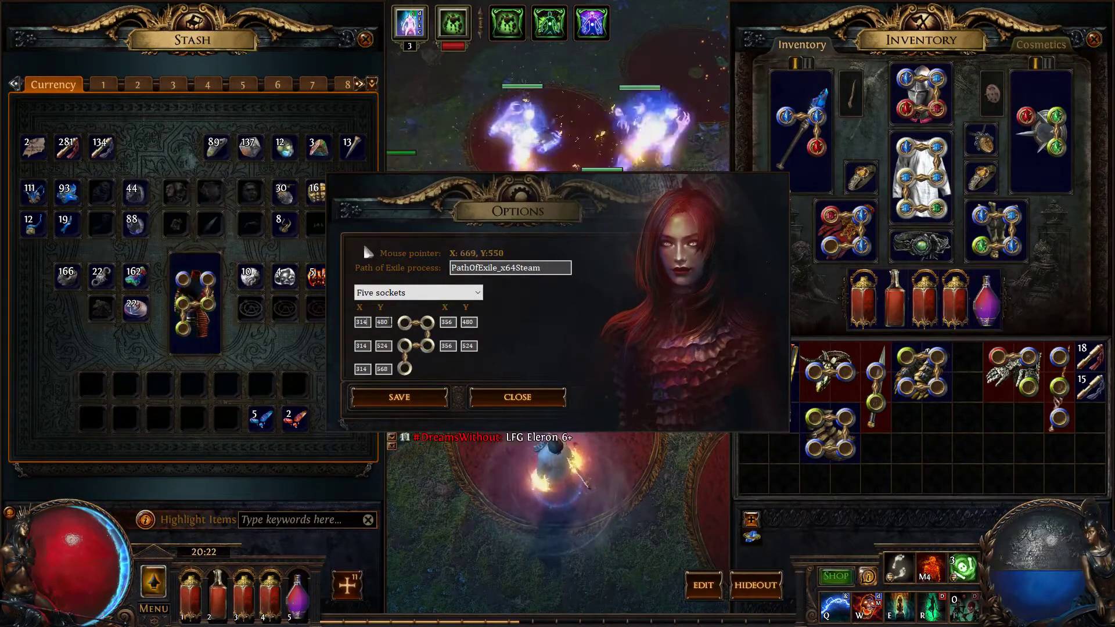
double_click(368, 323)
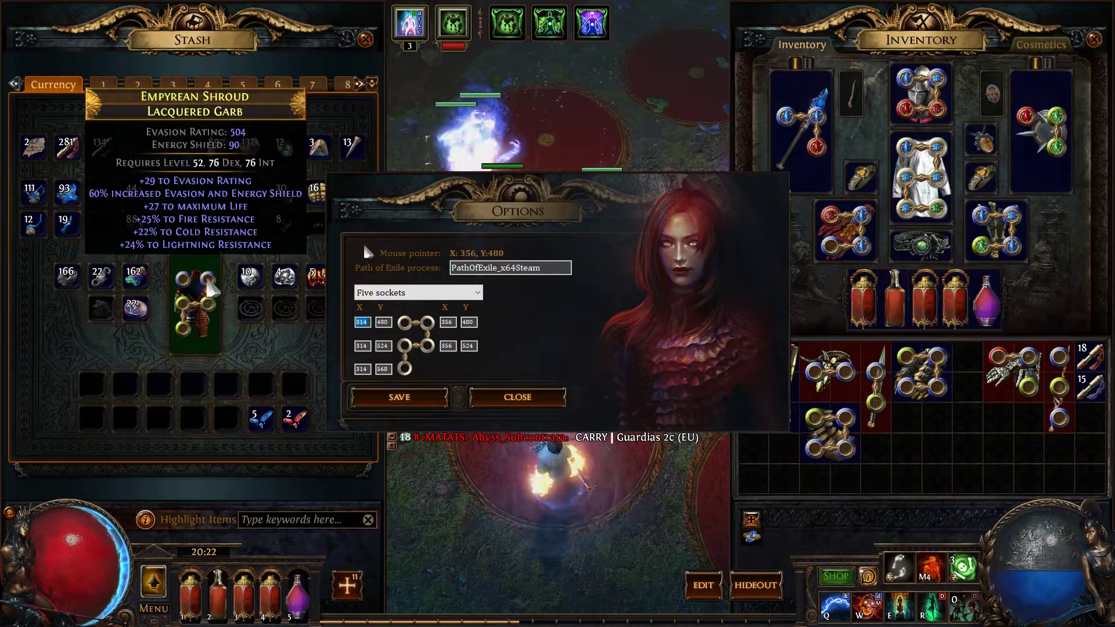
click(448, 322)
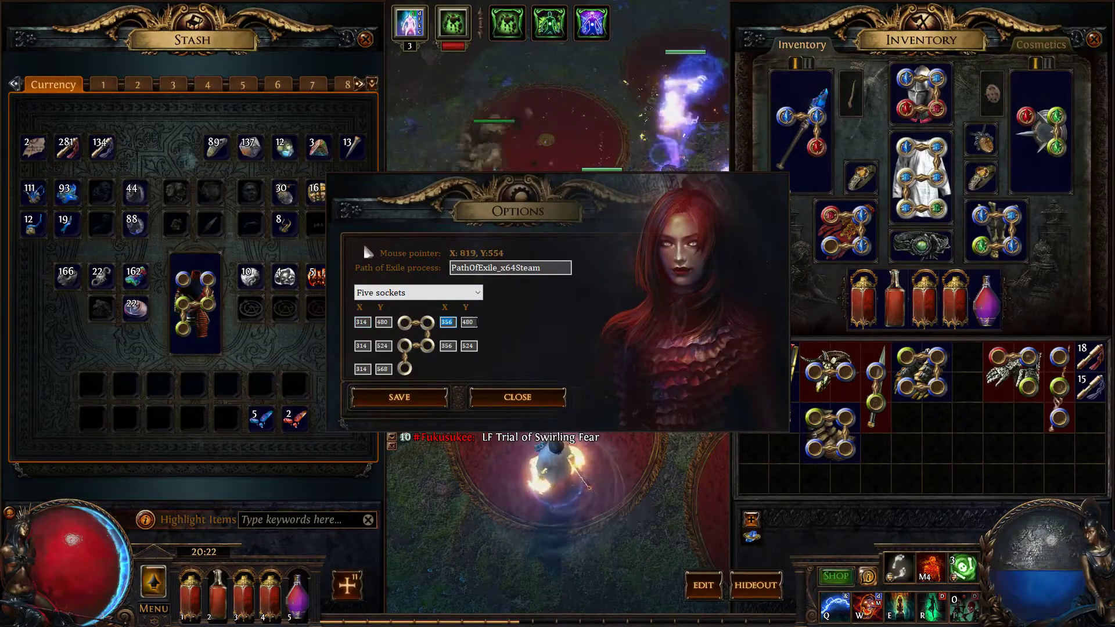
key(Right)
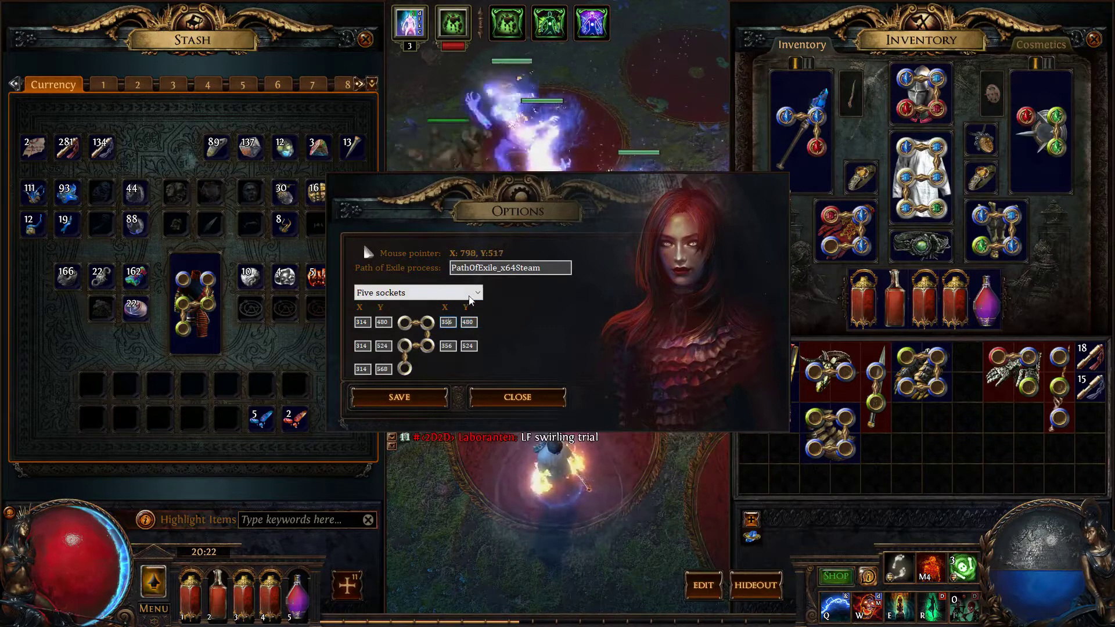
mouse_move(196, 309)
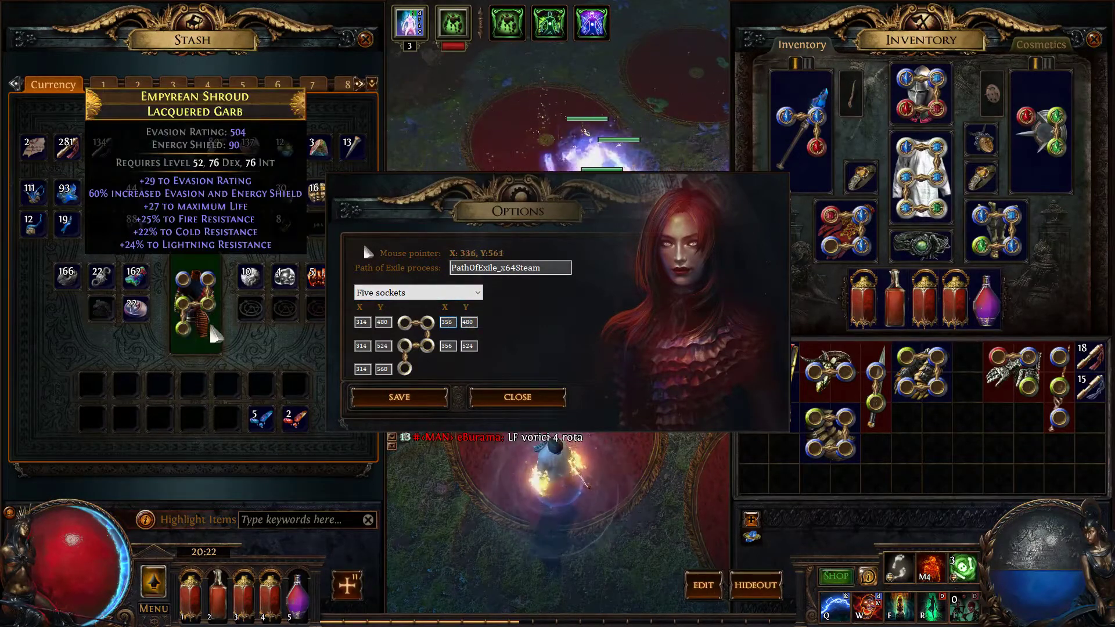
click(480, 292)
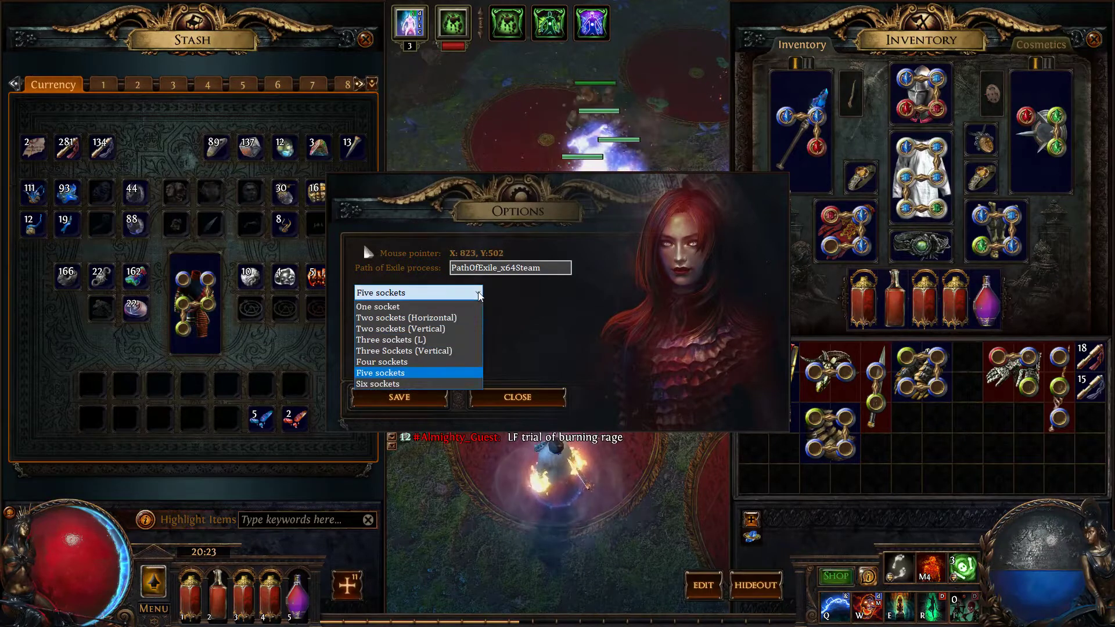
- View the One socket, Two sockets (Horizontal and Vertical) and Three sockets (L) layouts
click(446, 310)
click(462, 293)
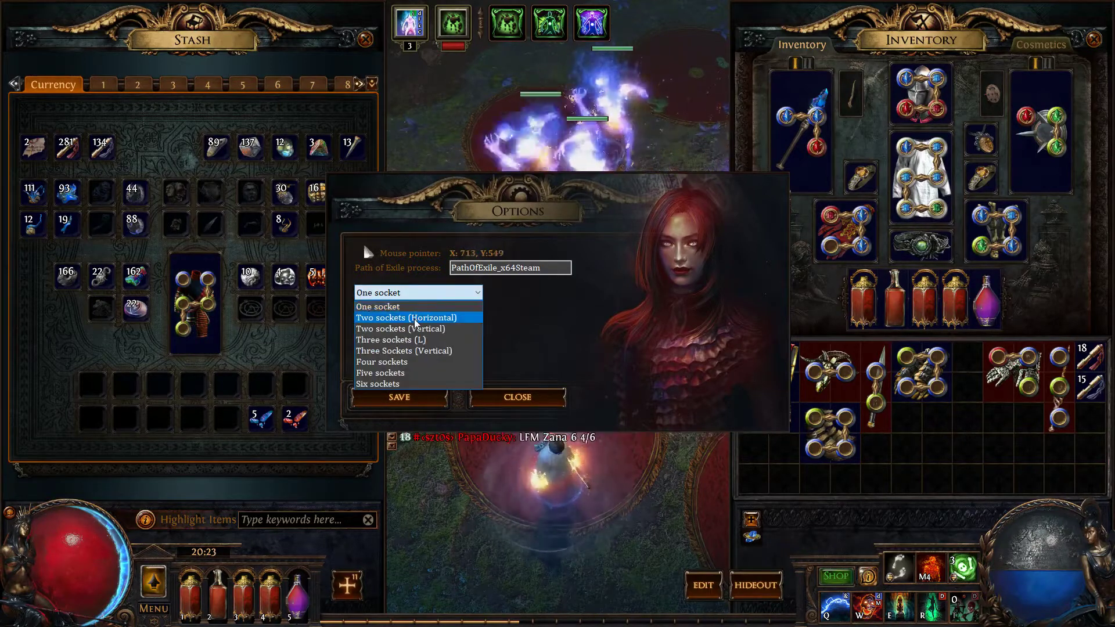
click(441, 317)
click(462, 293)
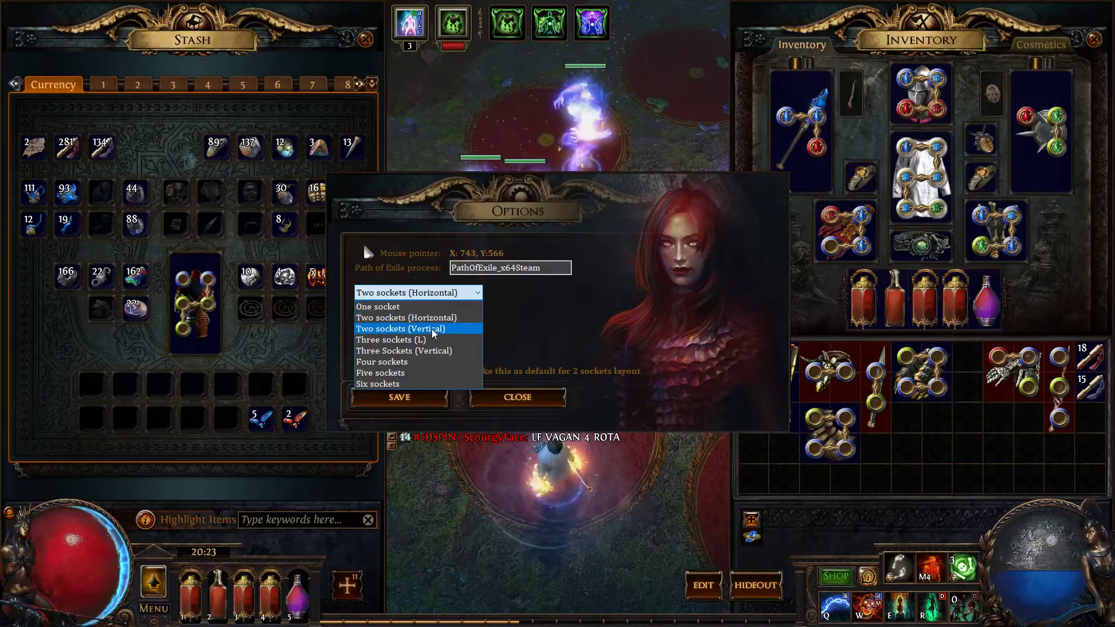
click(441, 324)
click(462, 295)
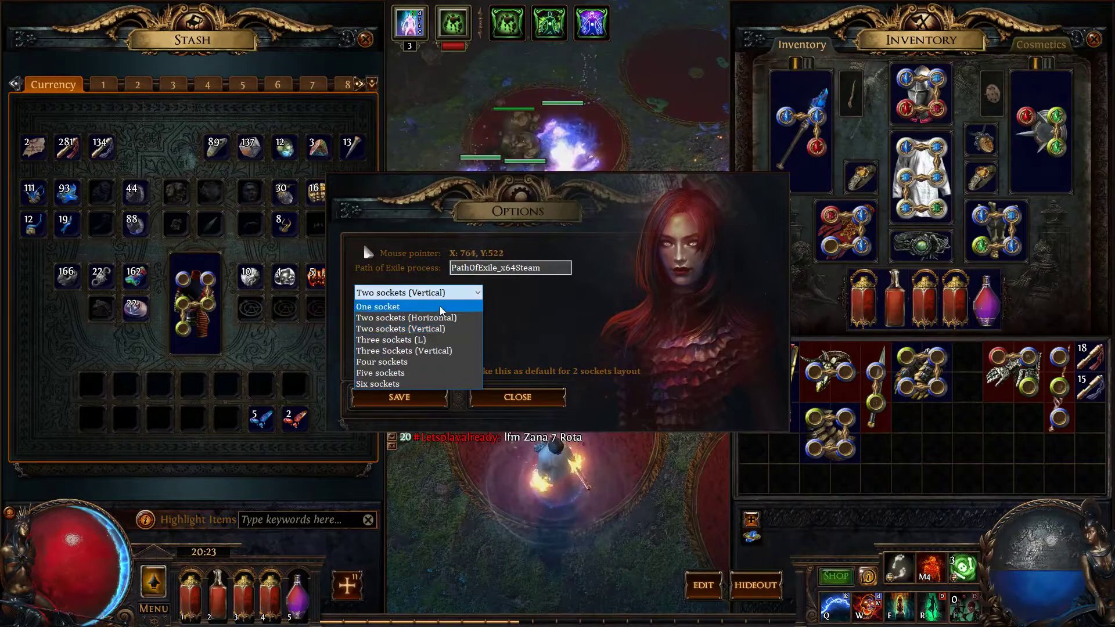
click(442, 331)
- View the Three Sockets (Vertical), Four and Five sockets layouts, finishing on Six sockets
click(462, 293)
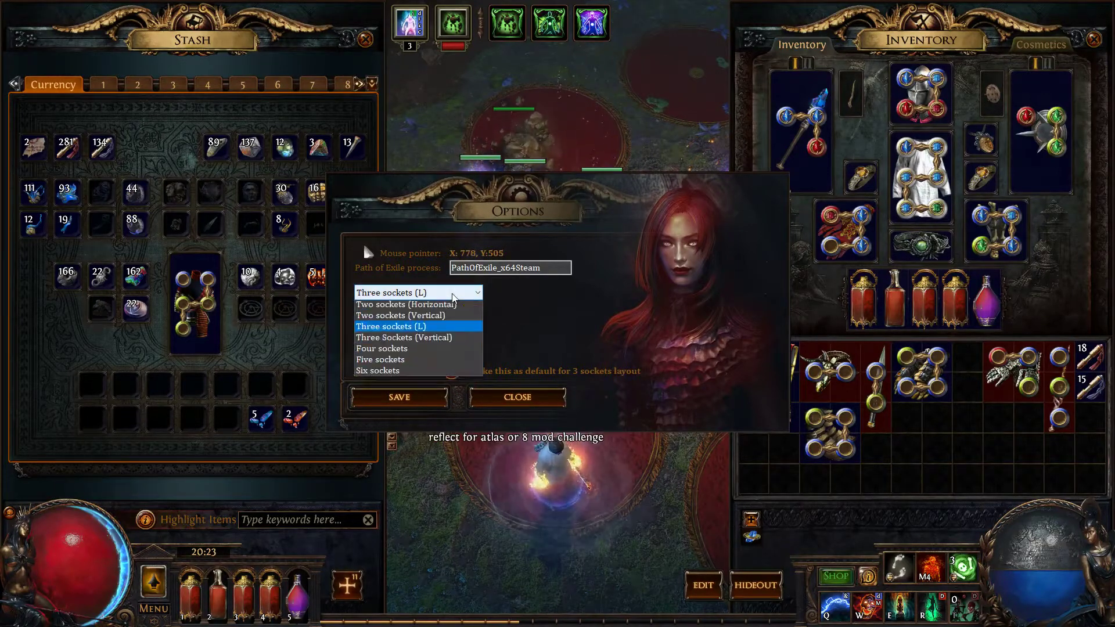
click(428, 351)
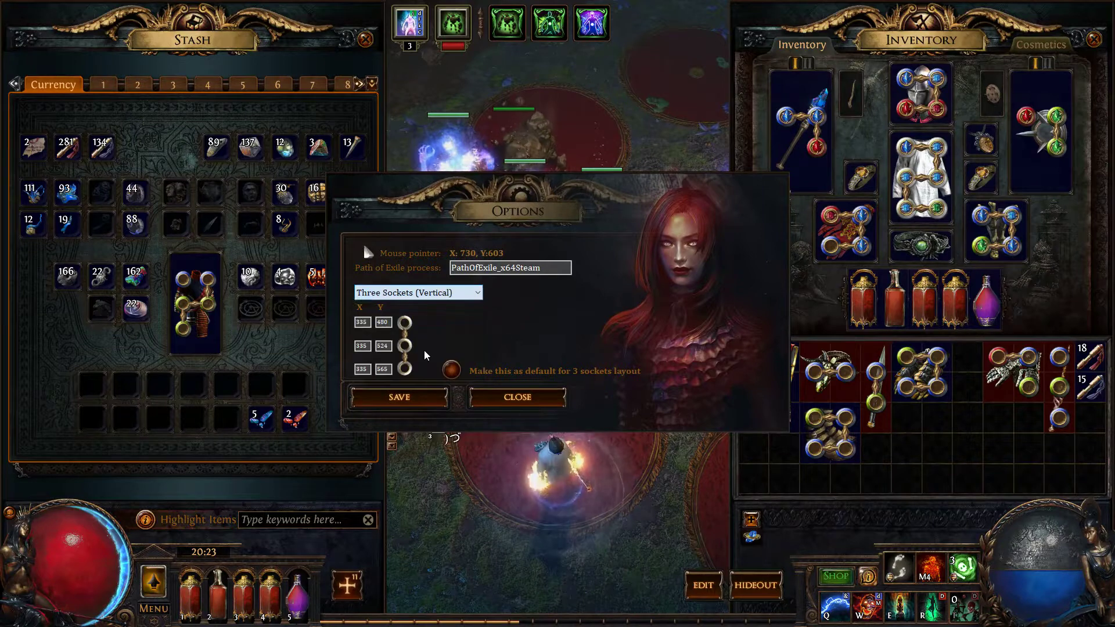
click(423, 293)
click(398, 363)
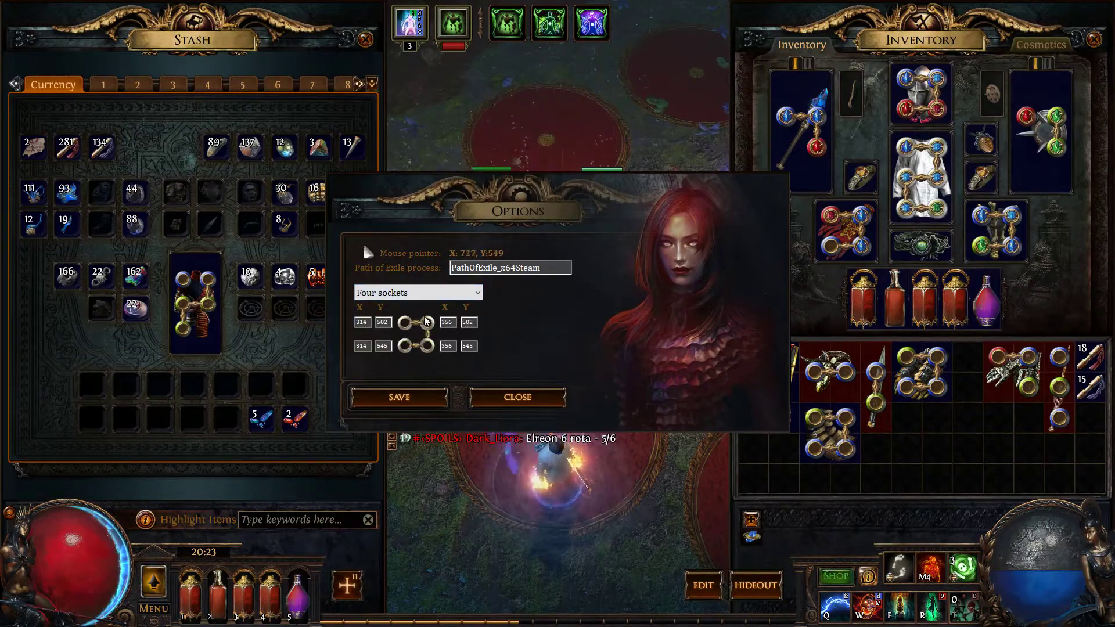
click(438, 292)
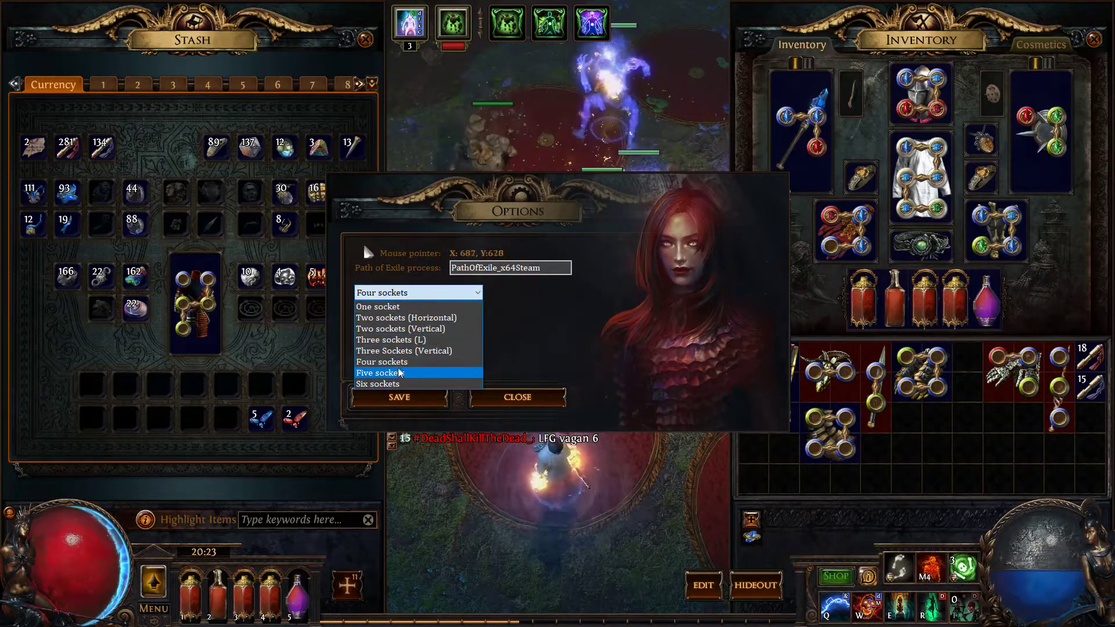
click(401, 370)
click(427, 293)
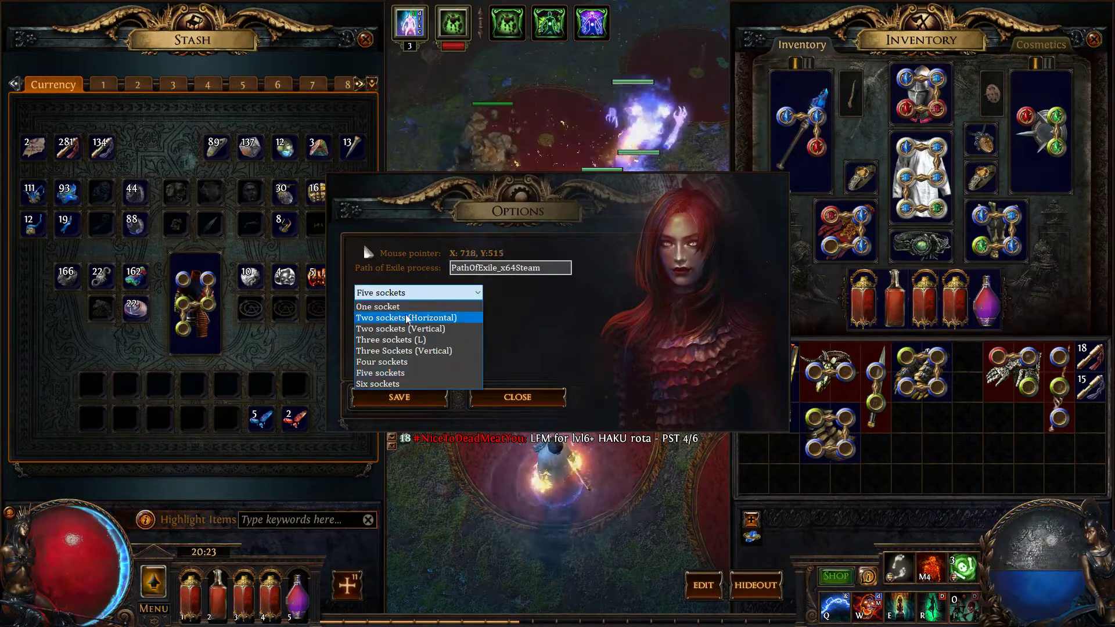
click(390, 385)
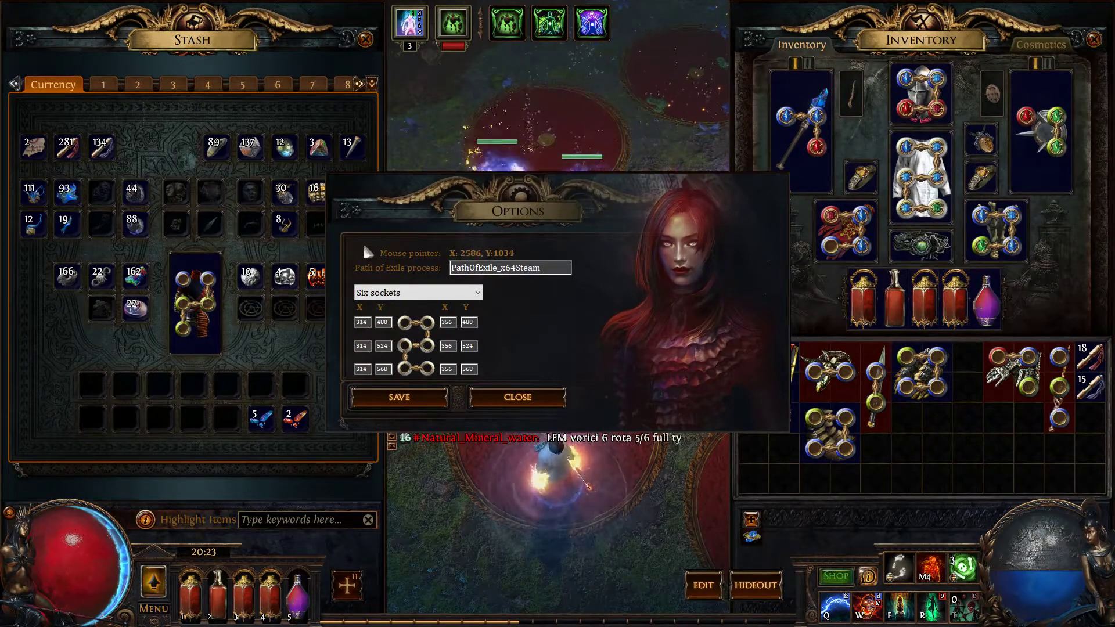
- Confirm in Task Manager that PathOfExile_x64Steam.exe is running, then save the layout settings
drag(1114, 243, 743, 243)
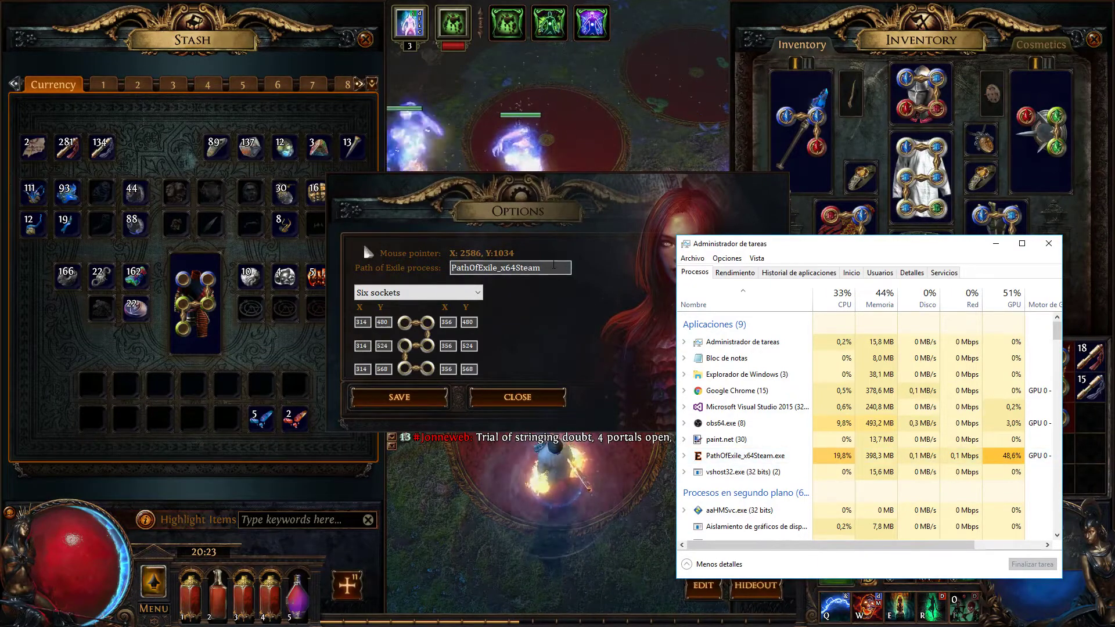
click(452, 265)
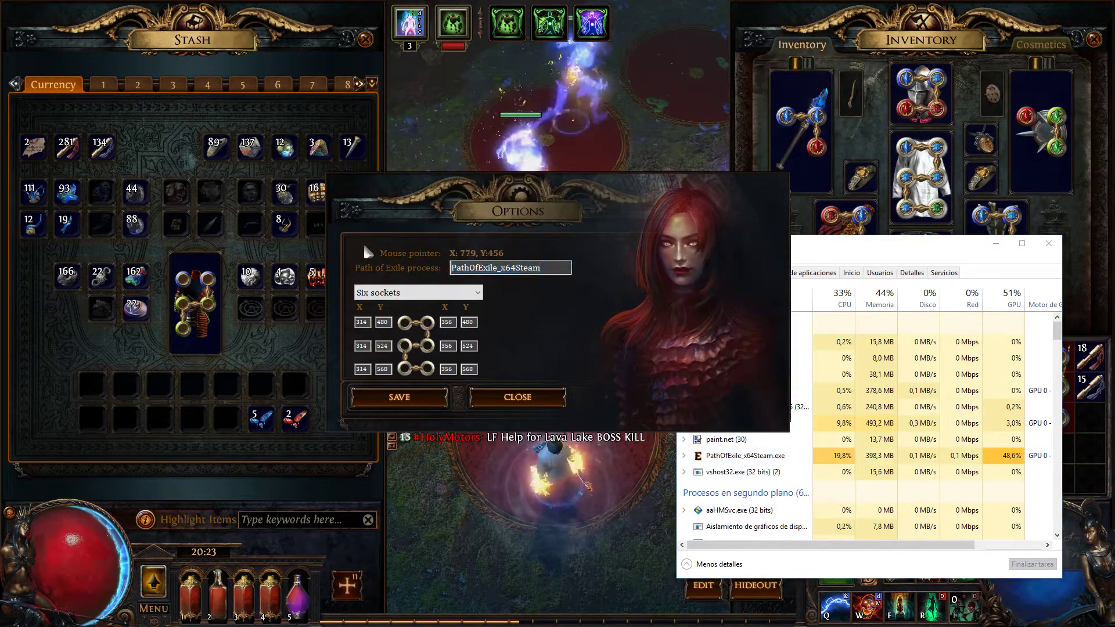
click(848, 242)
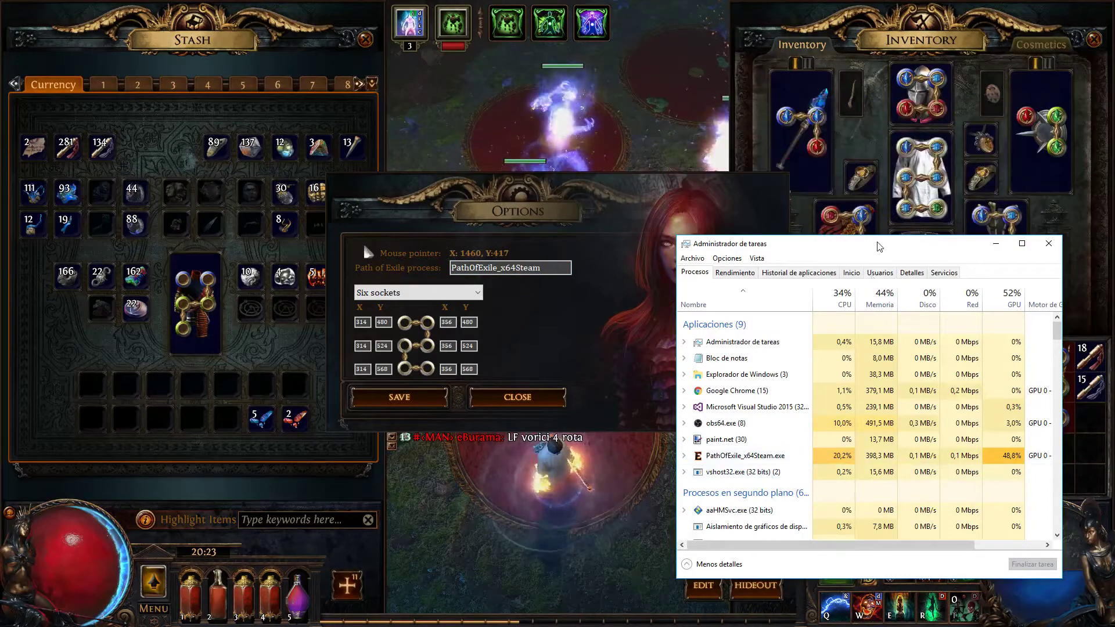
key(alt+Tab)
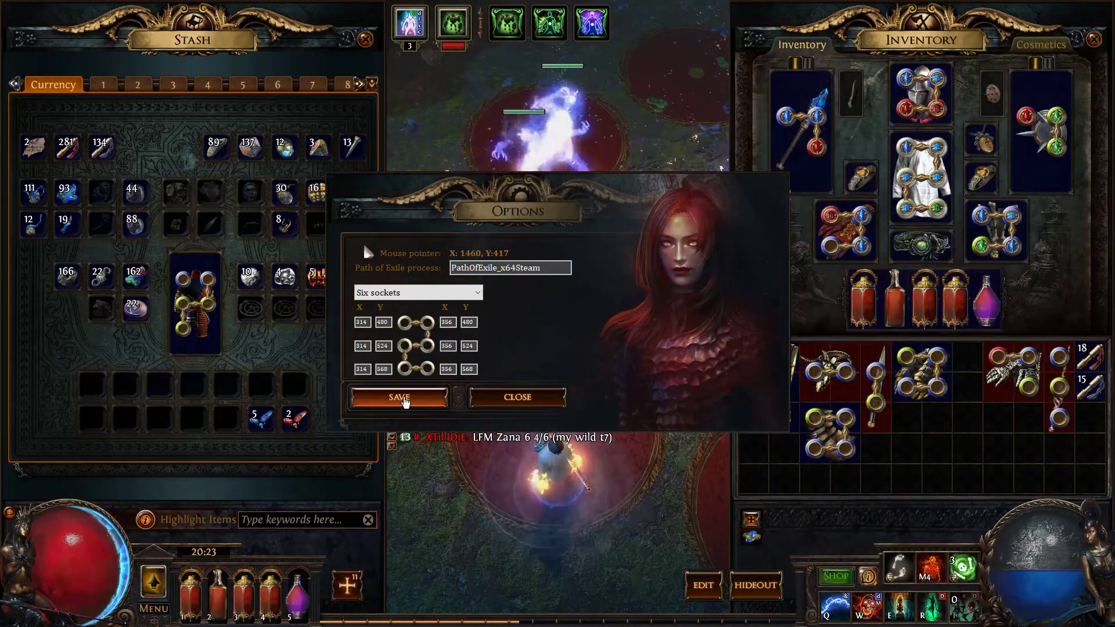
click(404, 400)
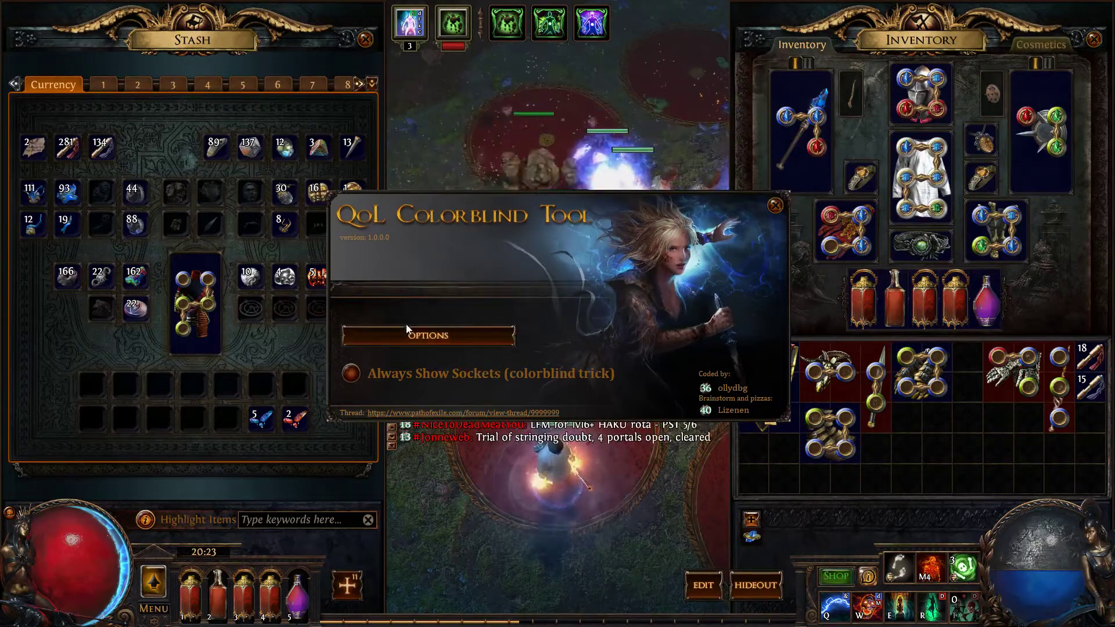
- Review the saved options, close them, and bring Path of Exile back to the front
click(413, 336)
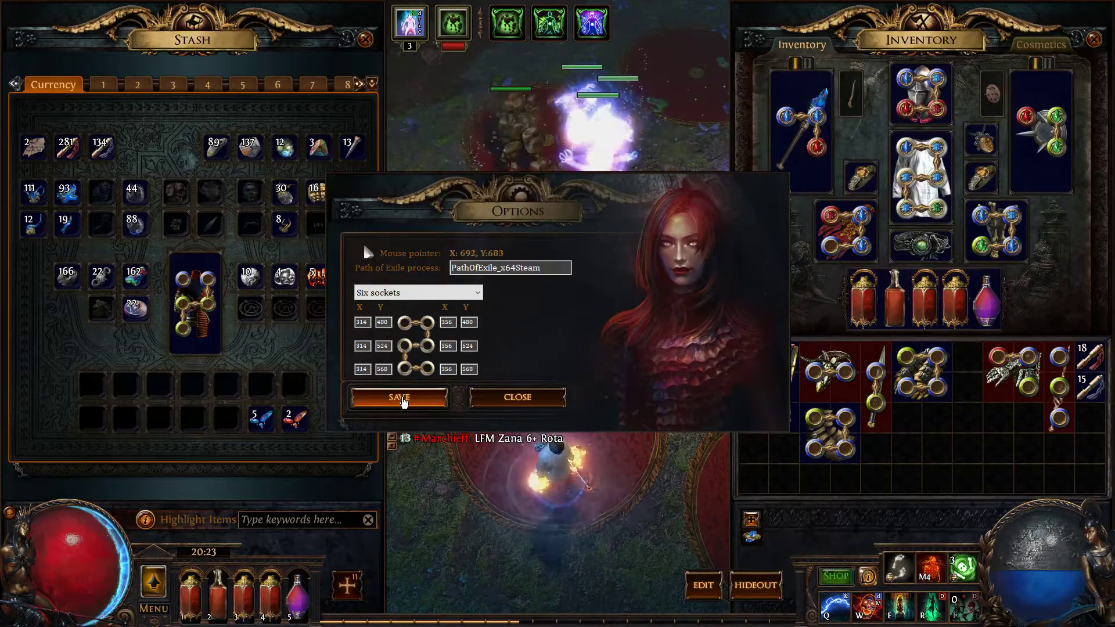
click(518, 399)
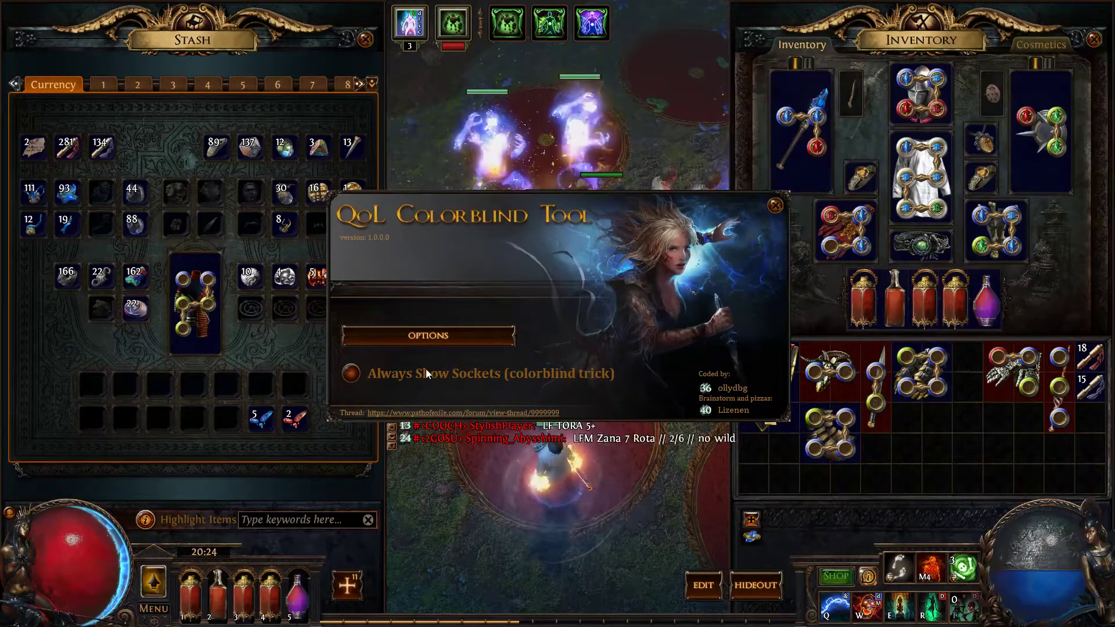
click(304, 353)
mouse_move(203, 327)
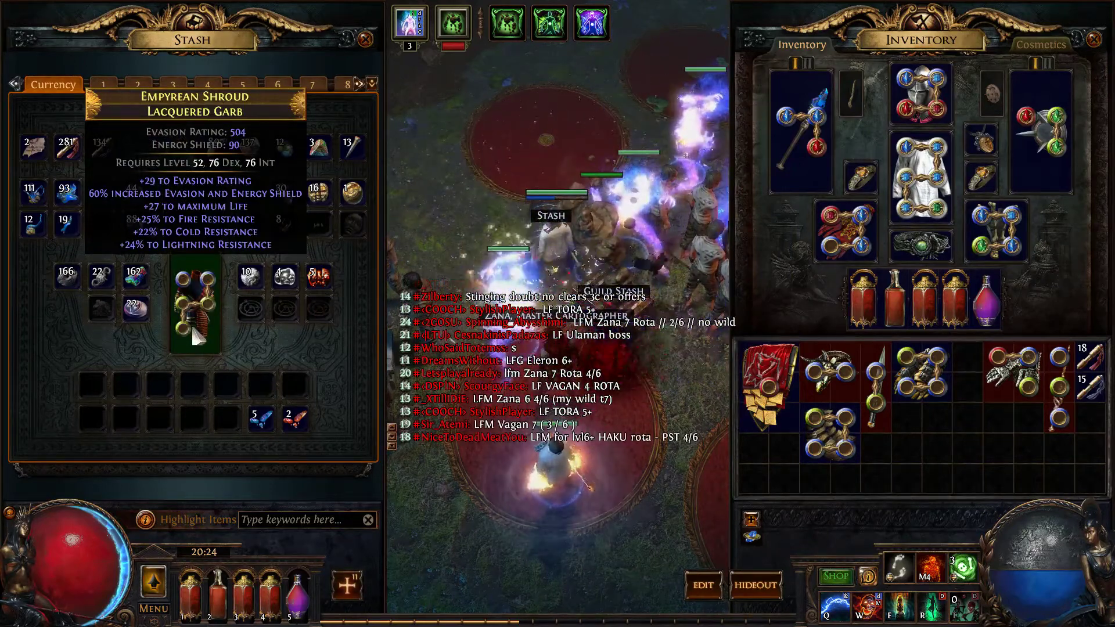
- Show socket colour letters, move the chest armour into the inventory and the mitts into the stash
key(alt)
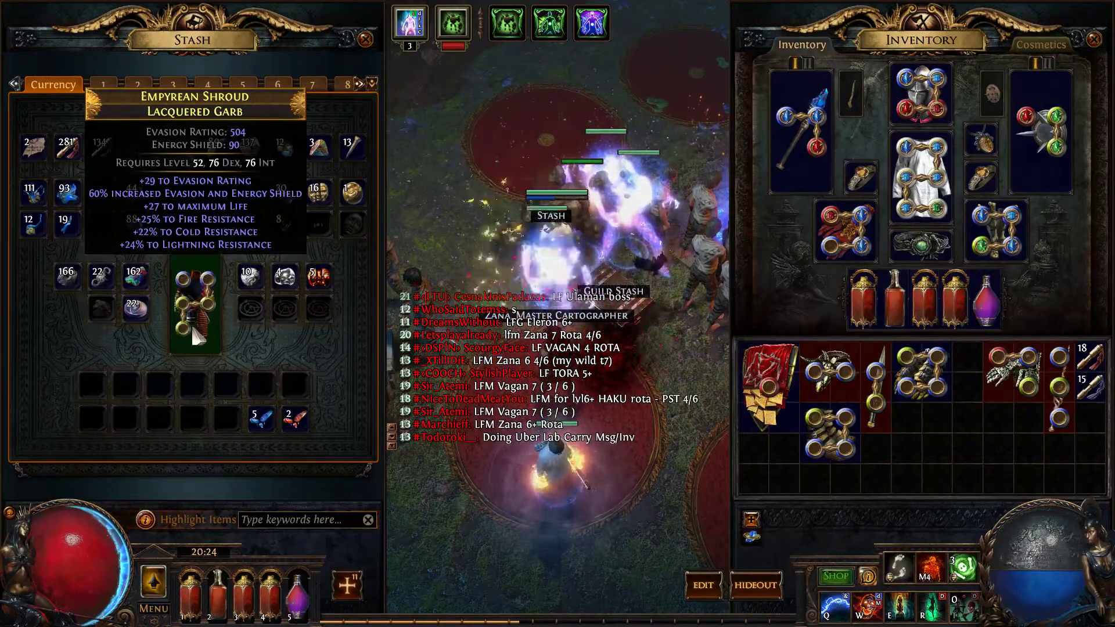
click(196, 316)
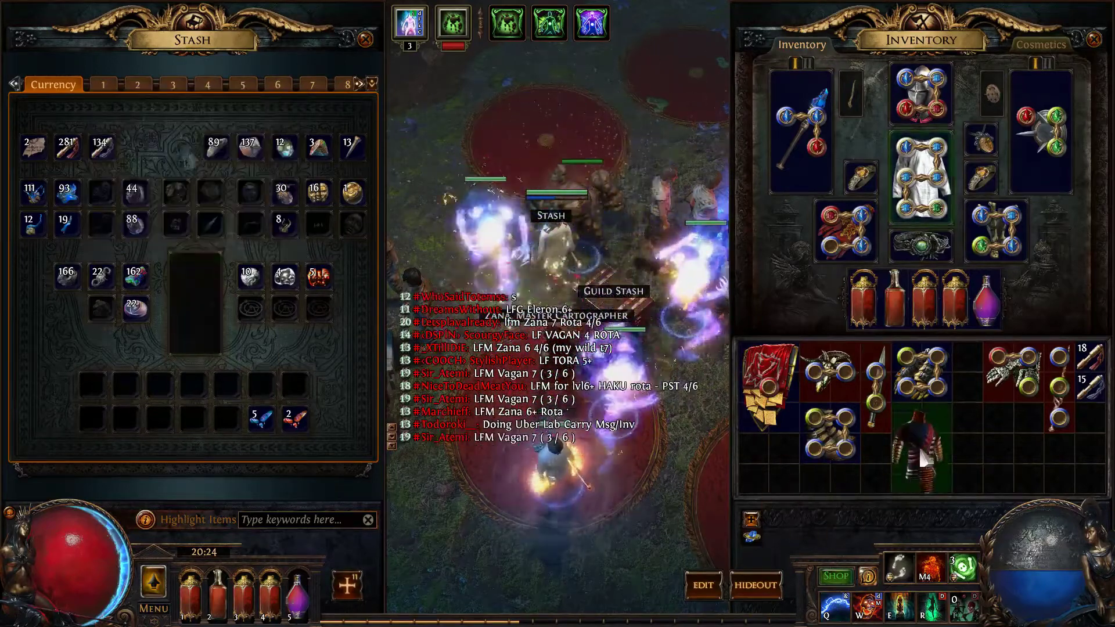
click(919, 438)
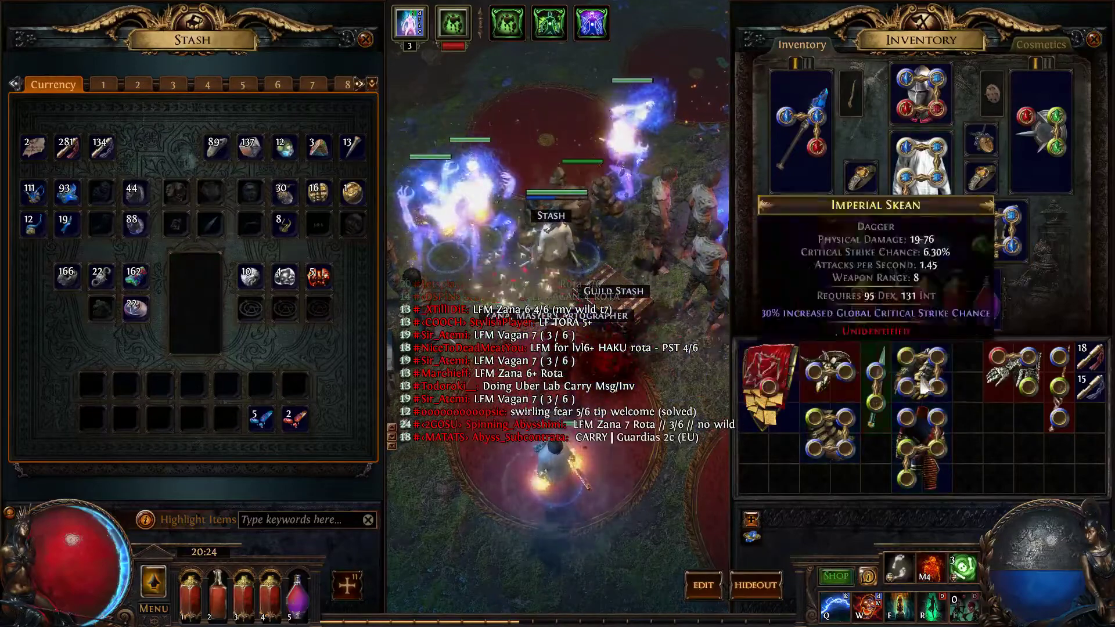
click(1014, 375)
click(200, 320)
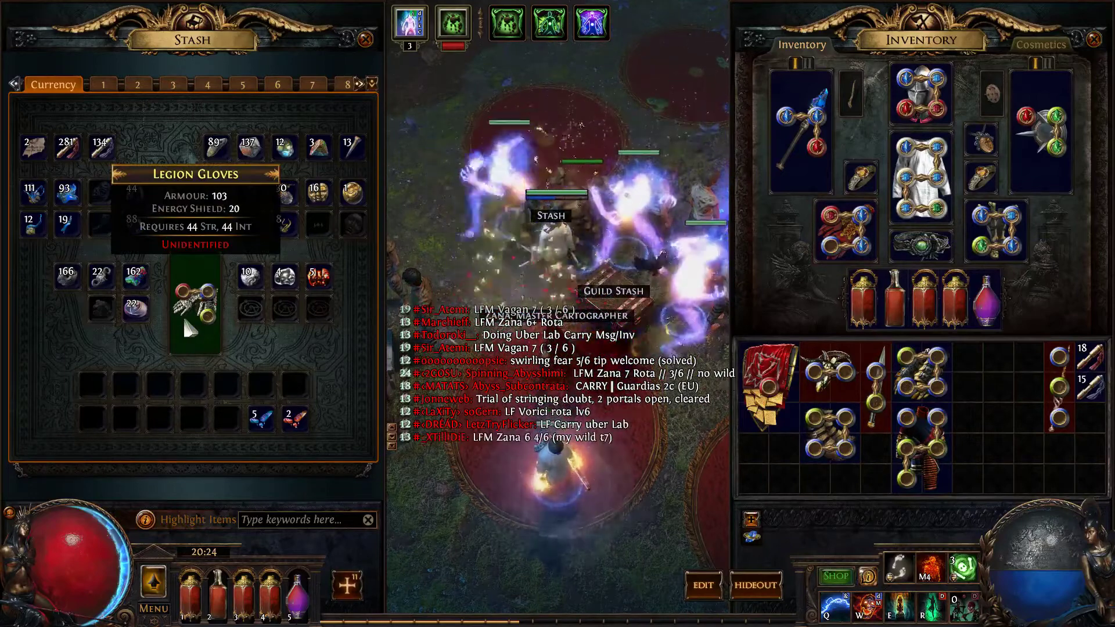
- Move the Legion Gloves into the inventory and put the Lacquered Garb in the stash's large slot
key(alt)
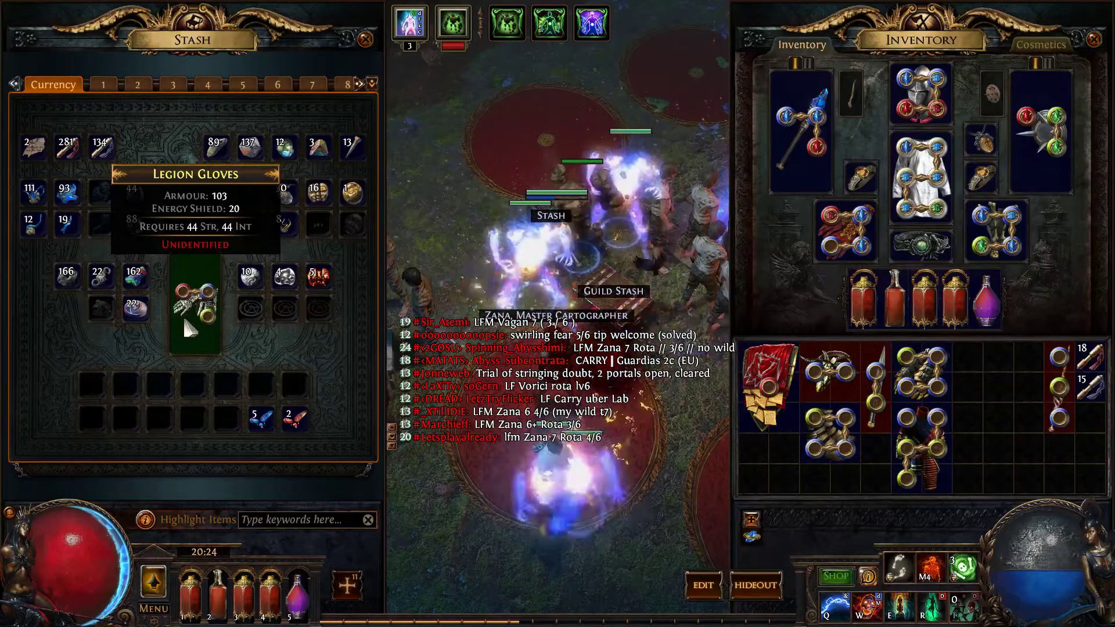
click(192, 305)
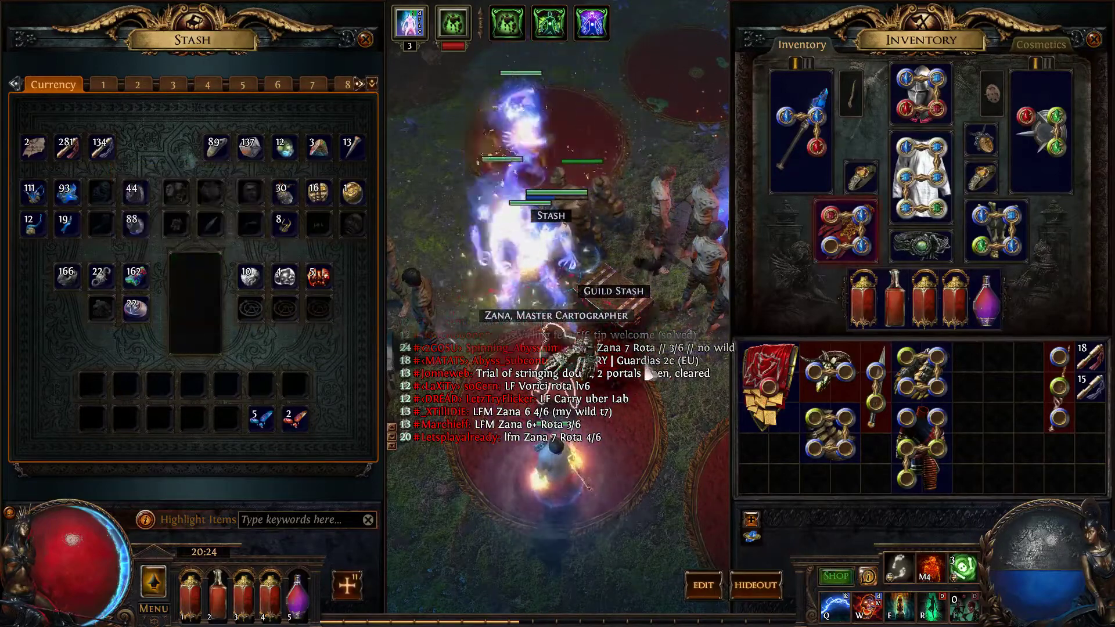
click(964, 380)
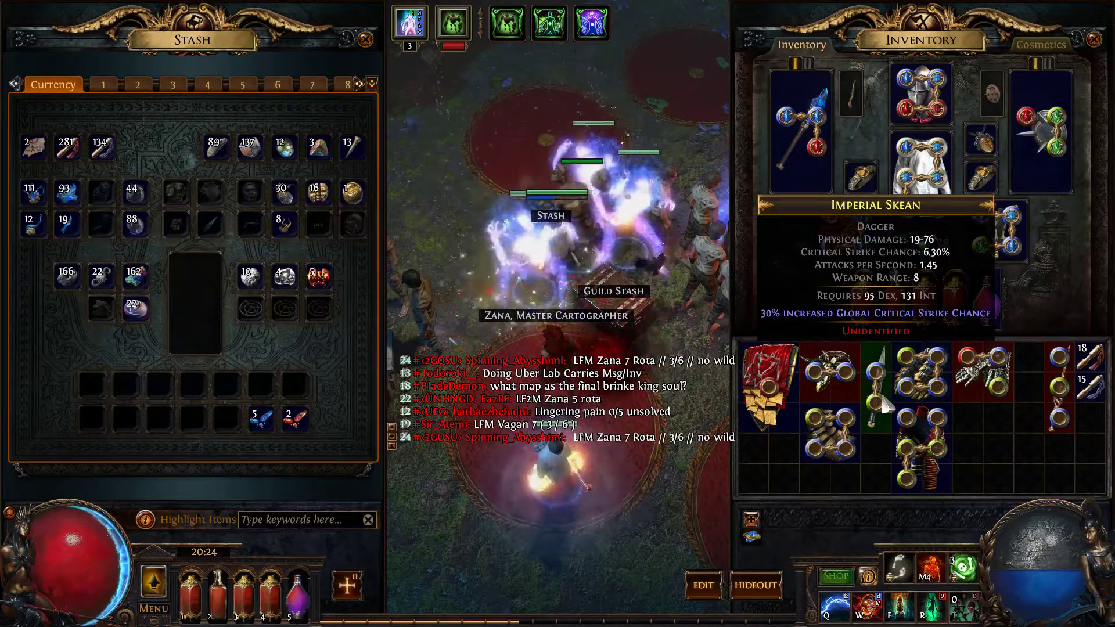
click(918, 428)
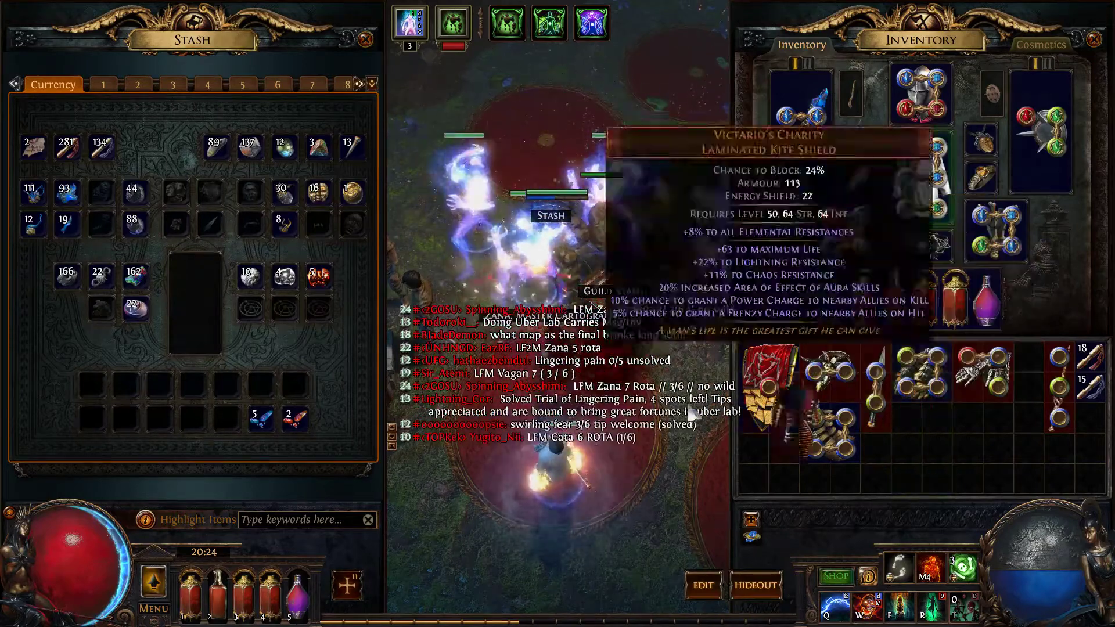
click(190, 304)
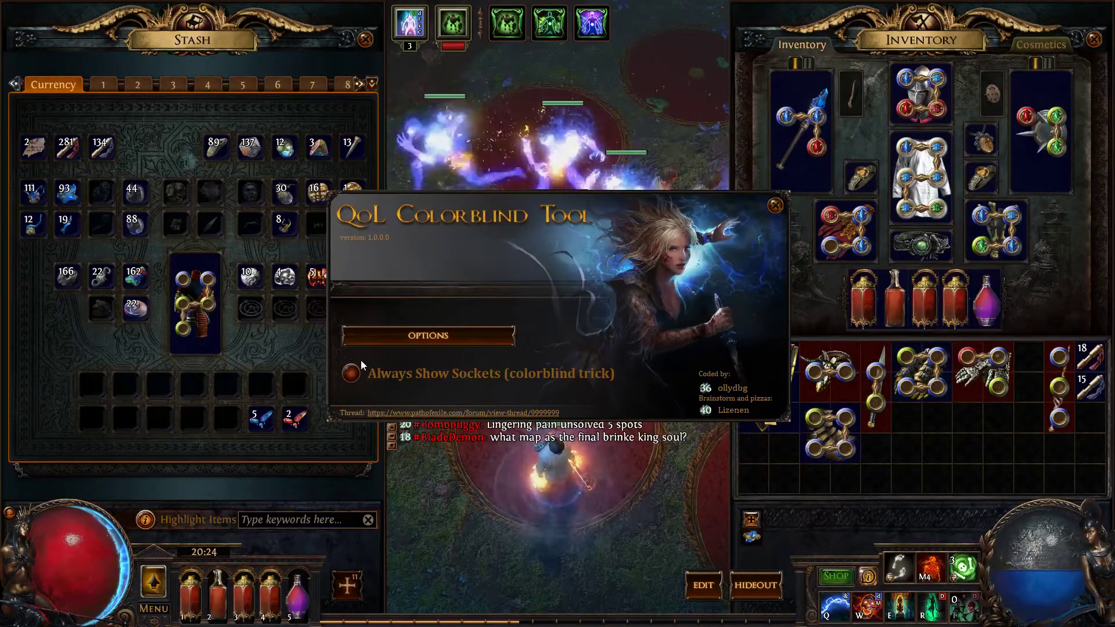
- With Always Show Sockets on, reroll the Lacquered Garb using four Chromatic Orbs, then turn it off
click(351, 377)
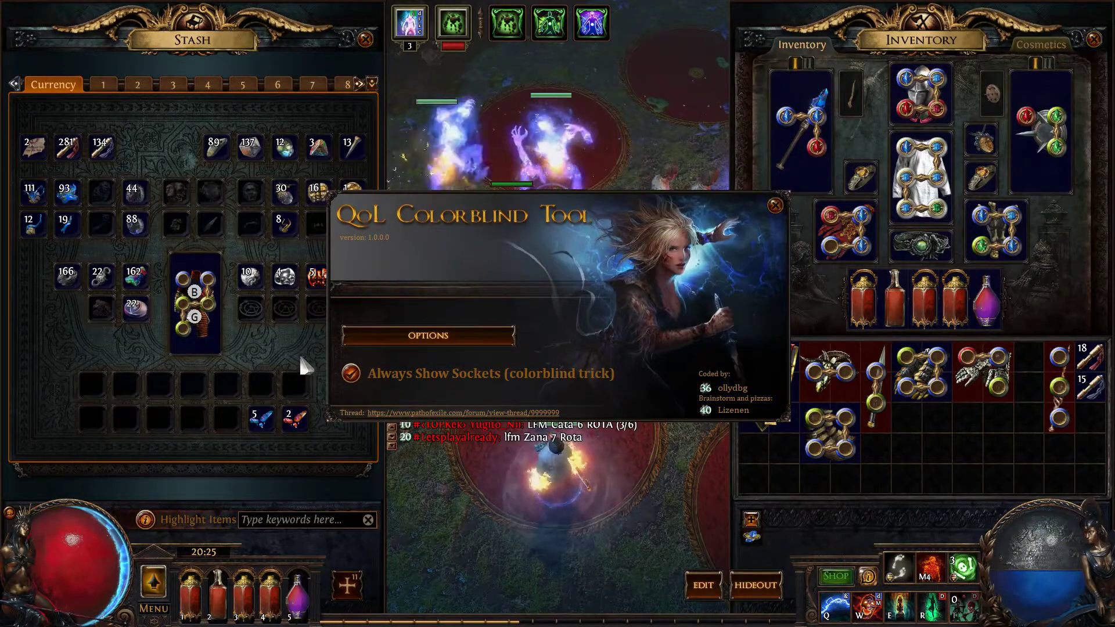
key(Escape)
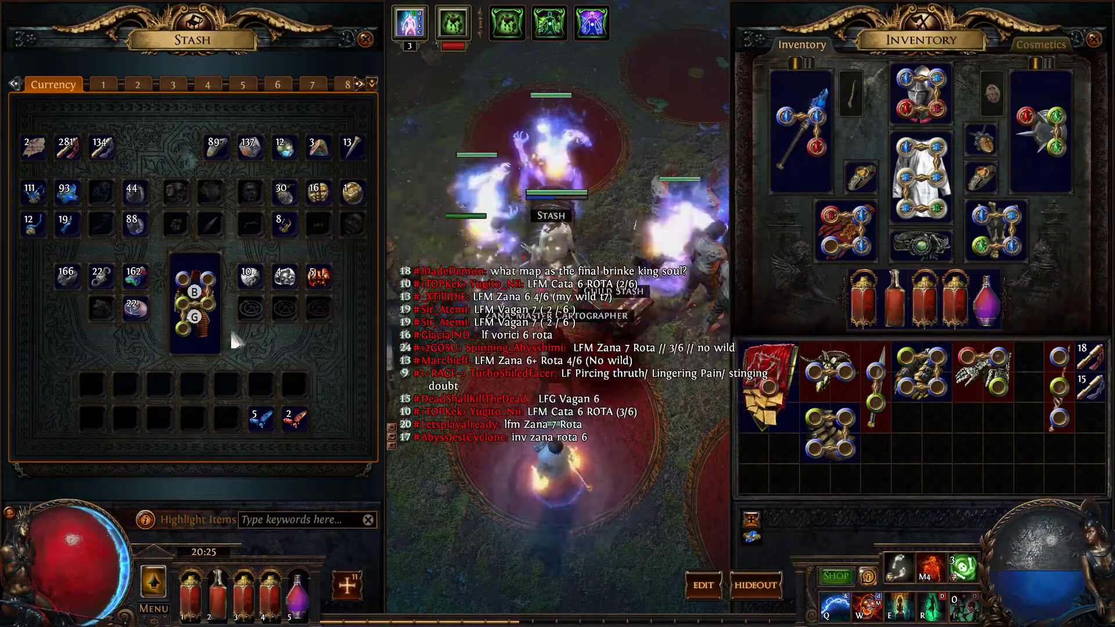
mouse_move(204, 328)
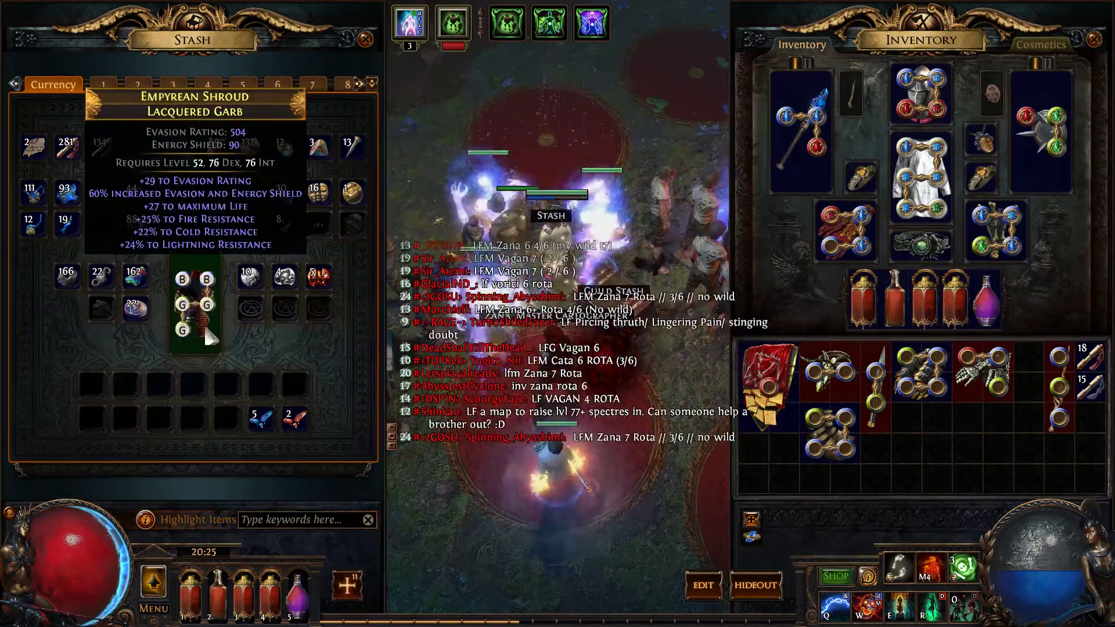
mouse_move(138, 285)
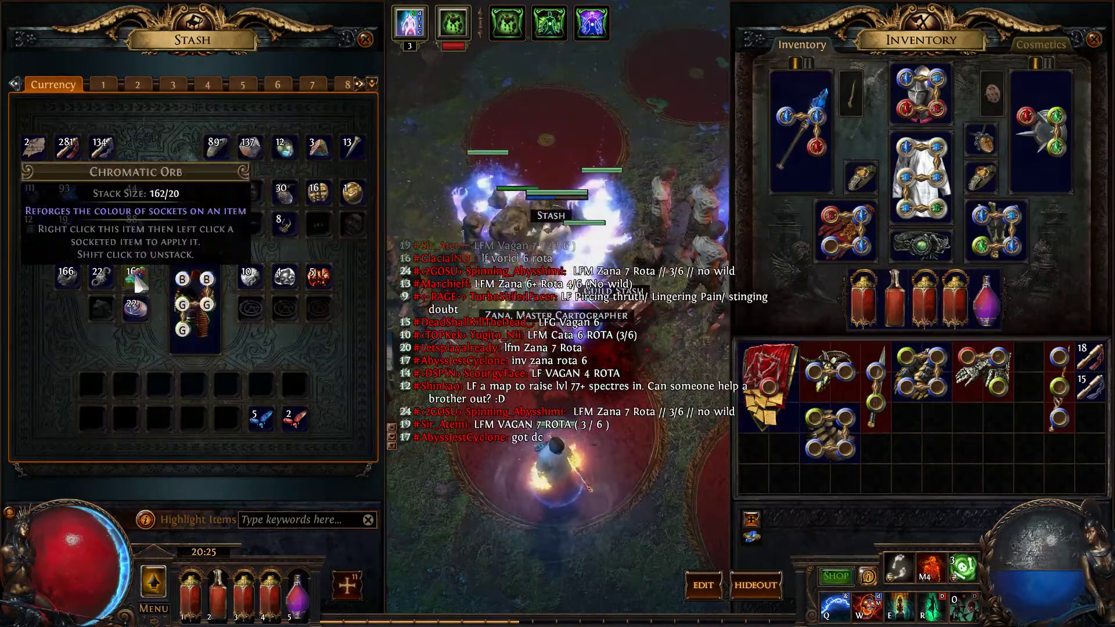
shift+click(210, 341)
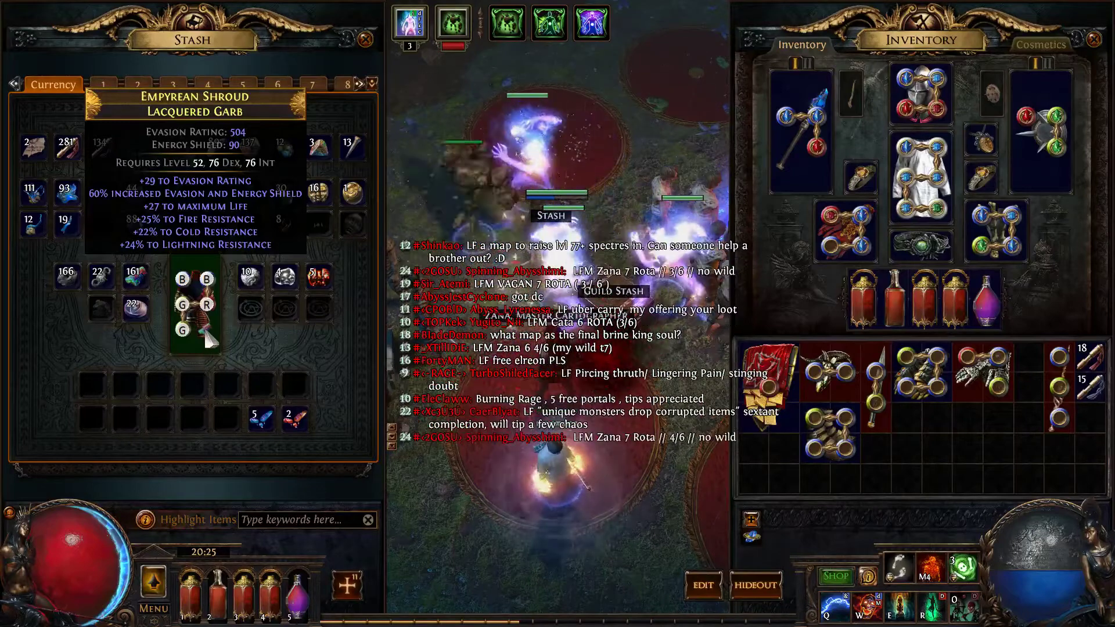
shift+click(203, 326)
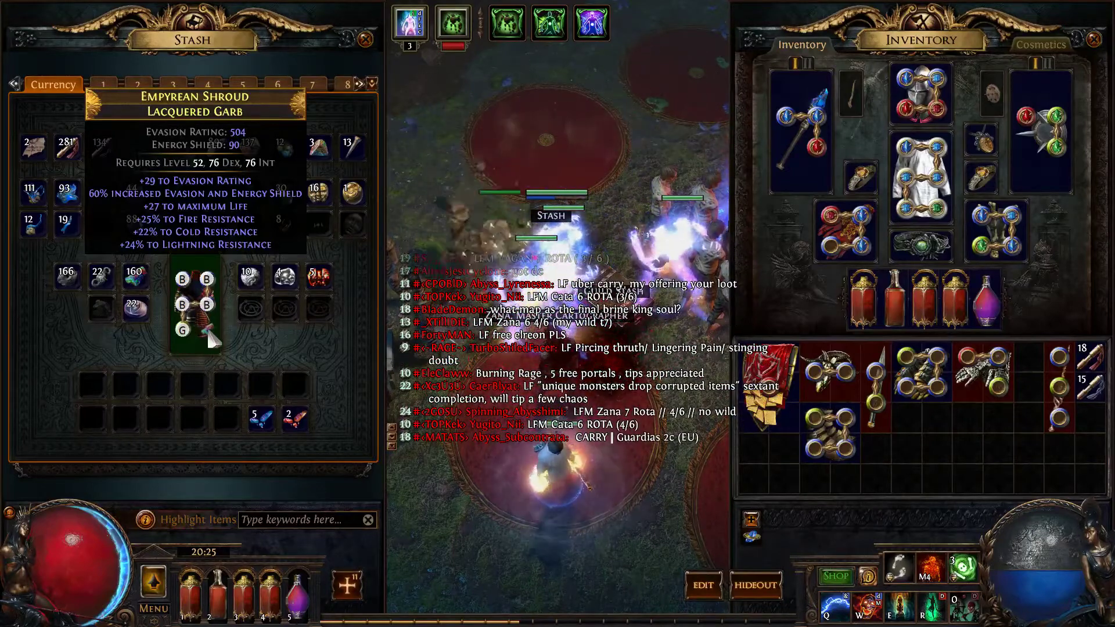
shift+click(206, 326)
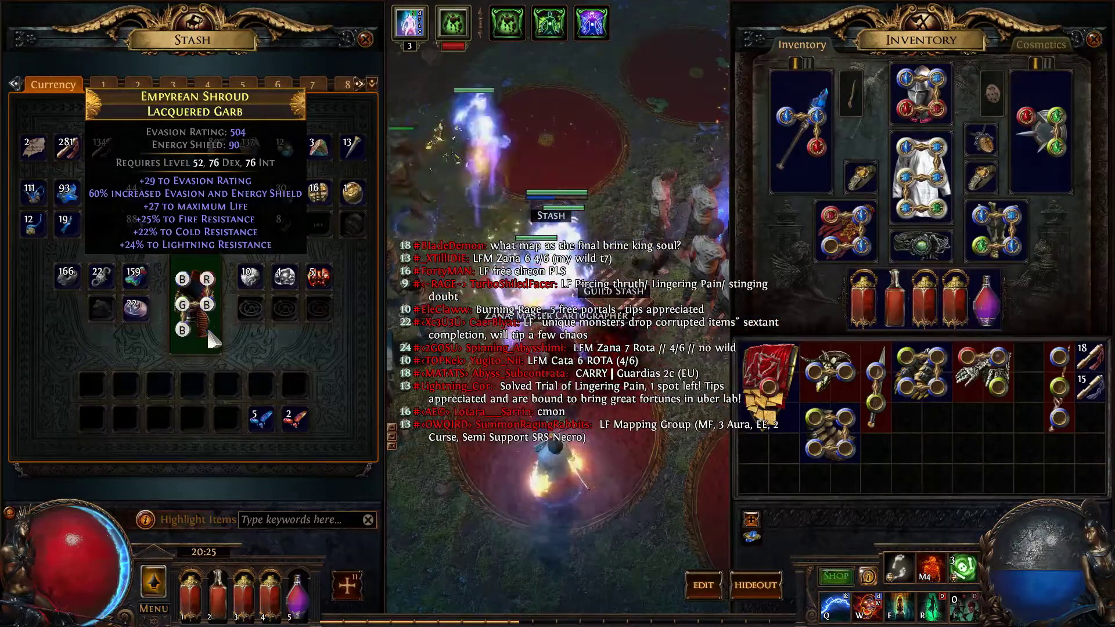
shift+click(207, 327)
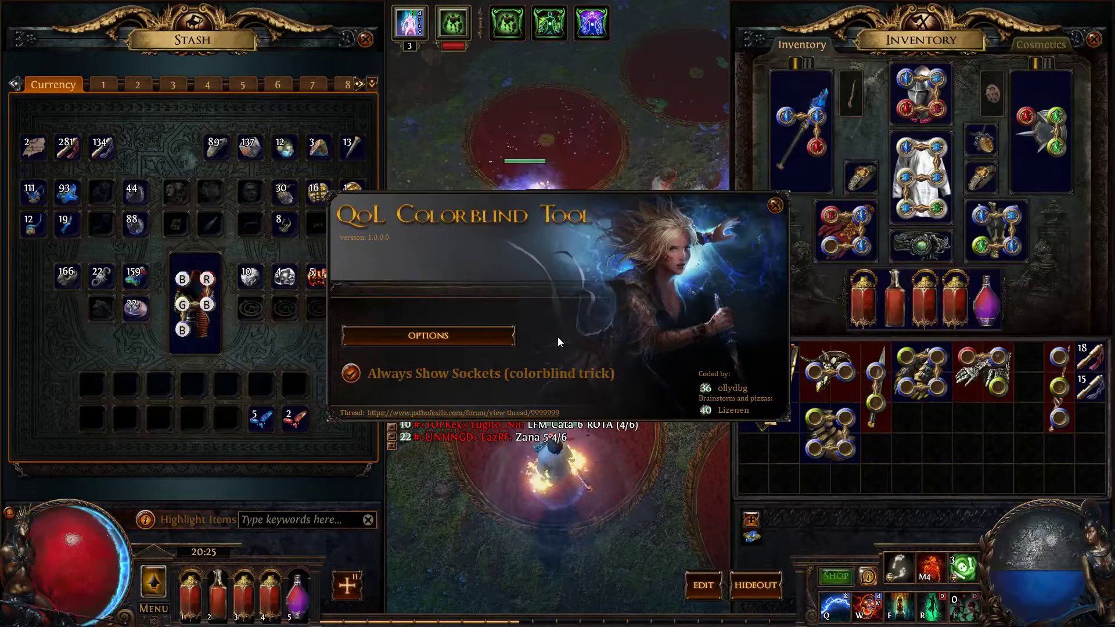
click(350, 373)
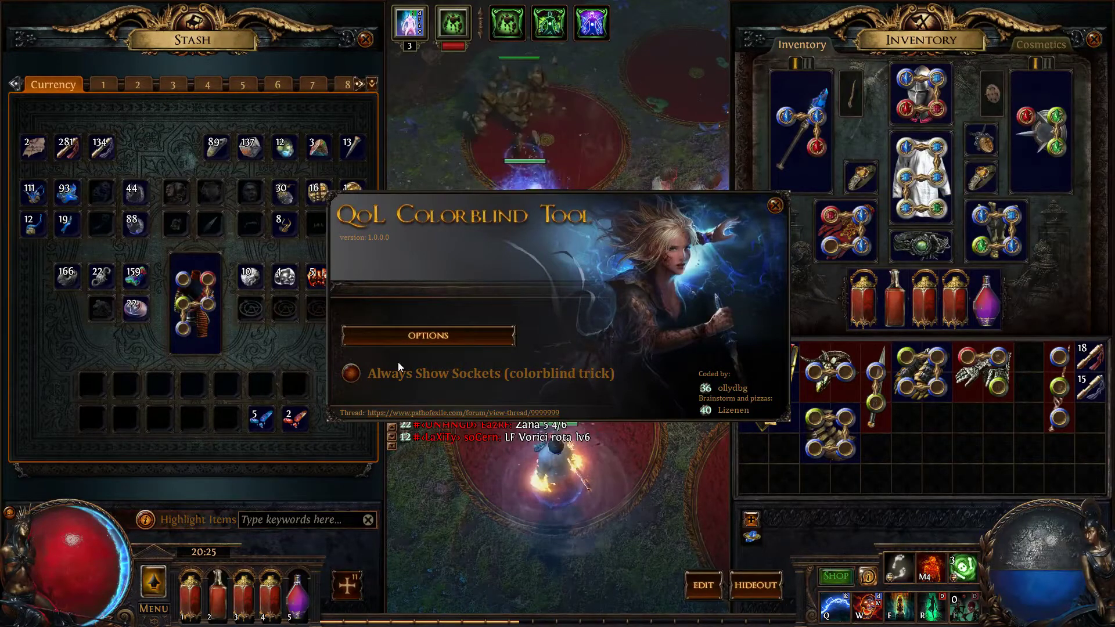